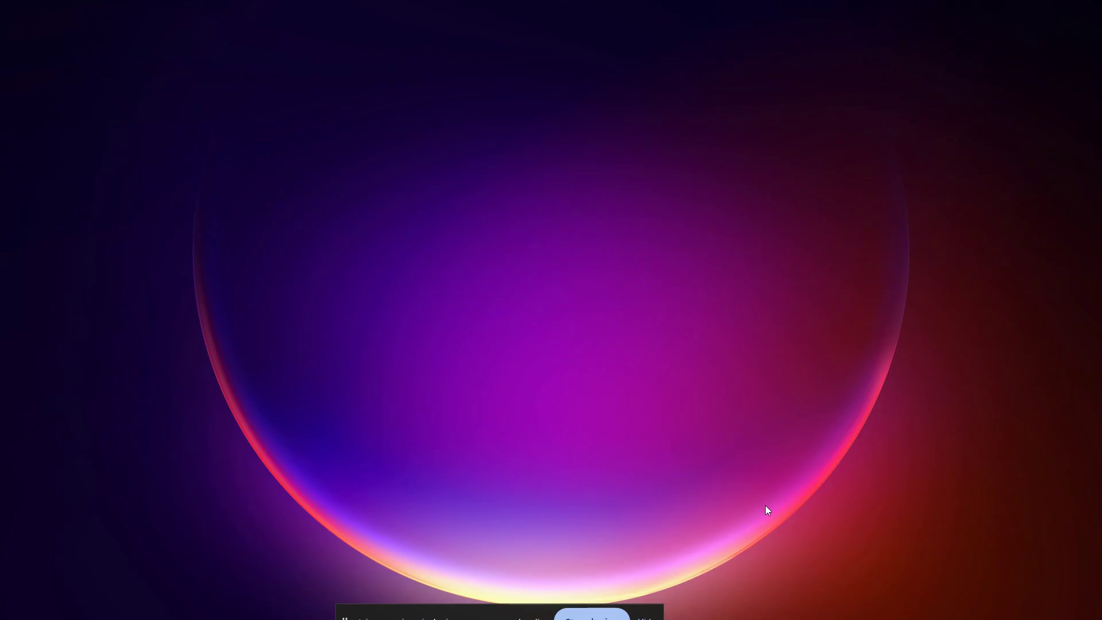
# - Run Creative_Cloud_Set-Up_7075.exe from the Music folder in File Explorer as administrator and return to the desktop
pyautogui.click(496, 604)
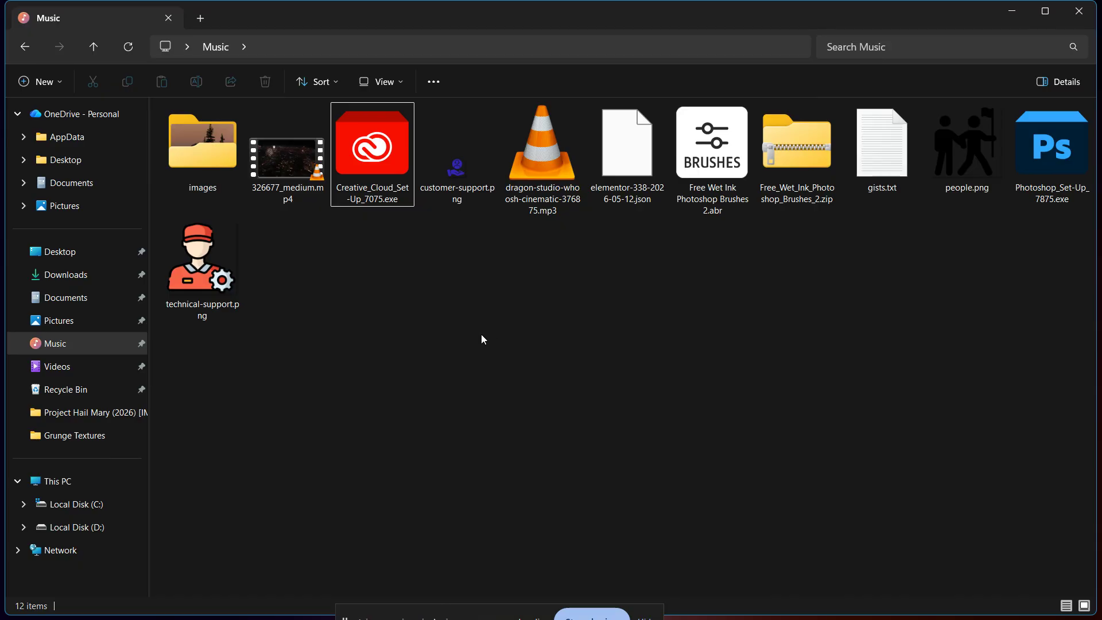
pyautogui.doubleClick(366, 173)
pyautogui.rightClick(366, 173)
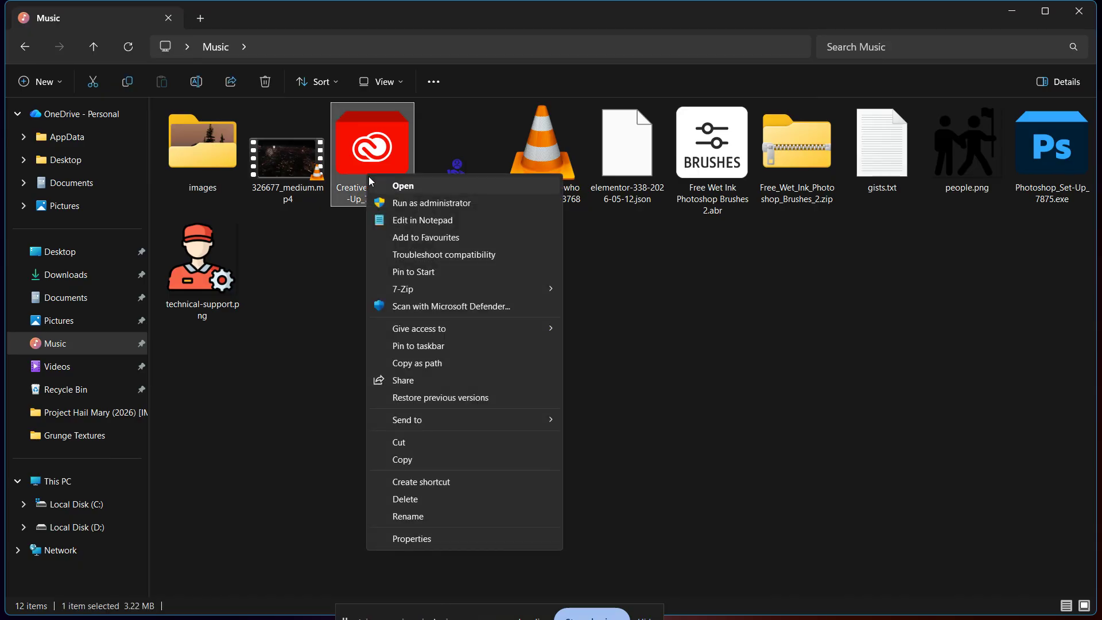
pyautogui.click(388, 205)
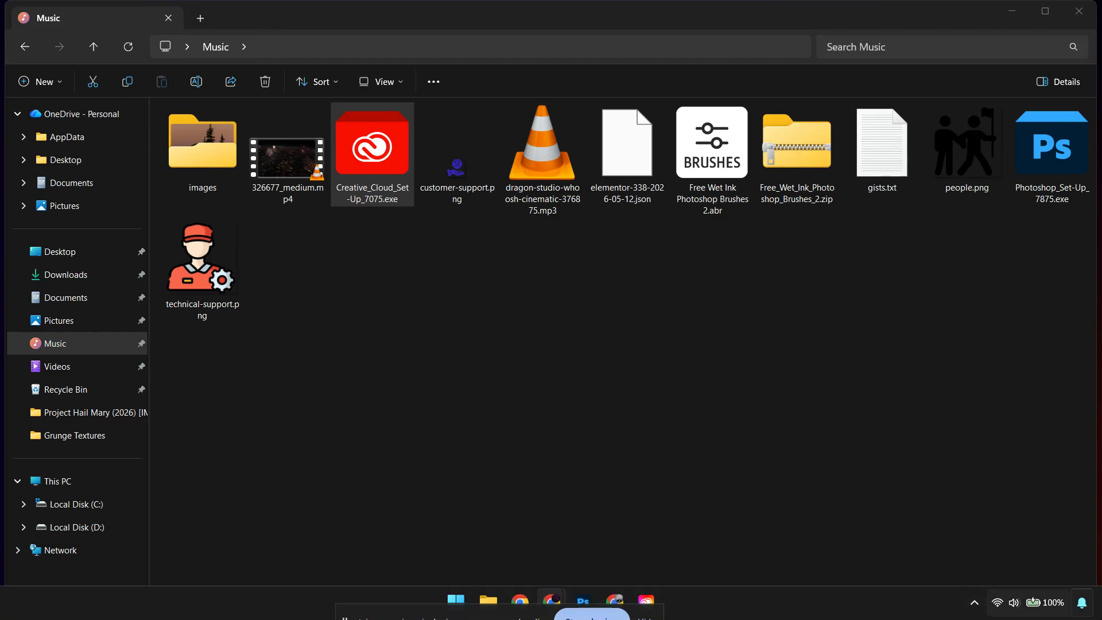
pyautogui.press('super+d')
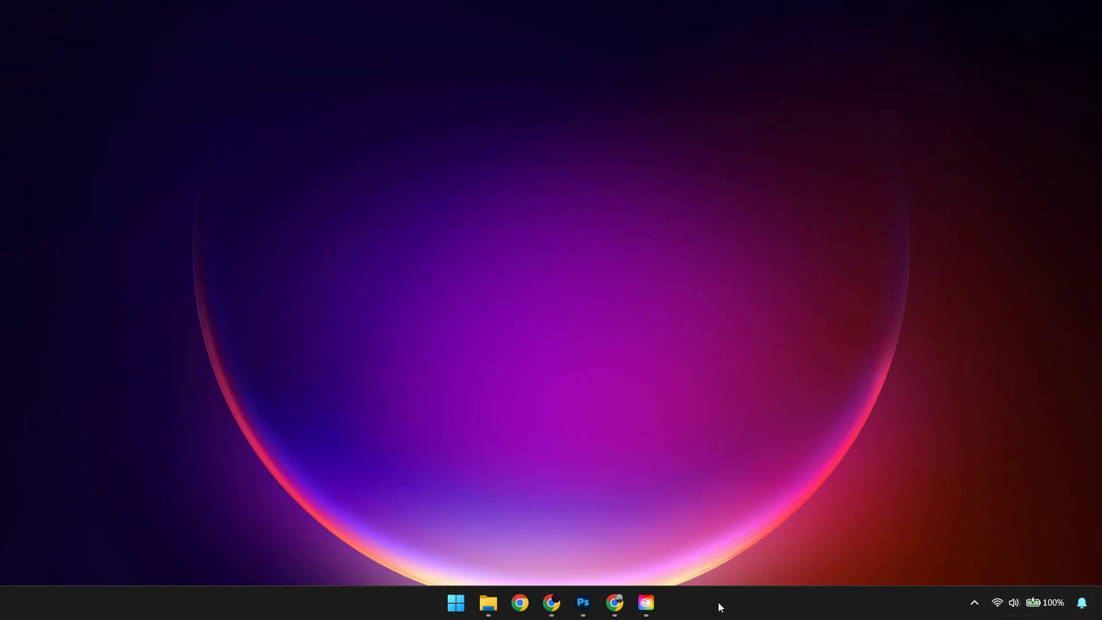
# - Switch to Creative Cloud Desktop, view the available updates for installed apps, and return to the apps overview
pyautogui.click(655, 610)
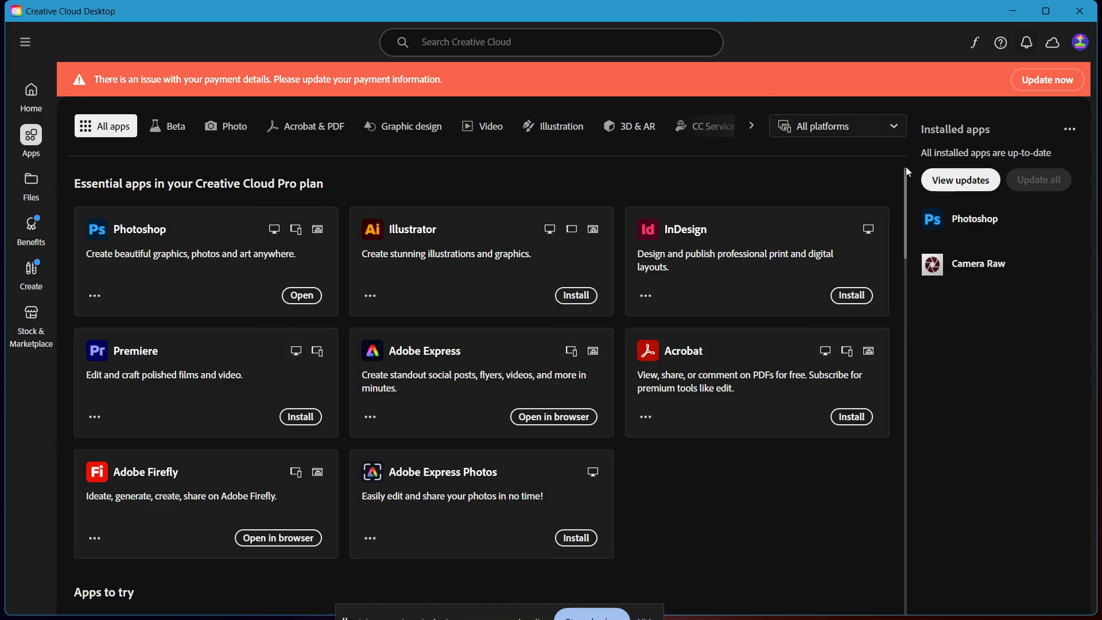
pyautogui.click(959, 180)
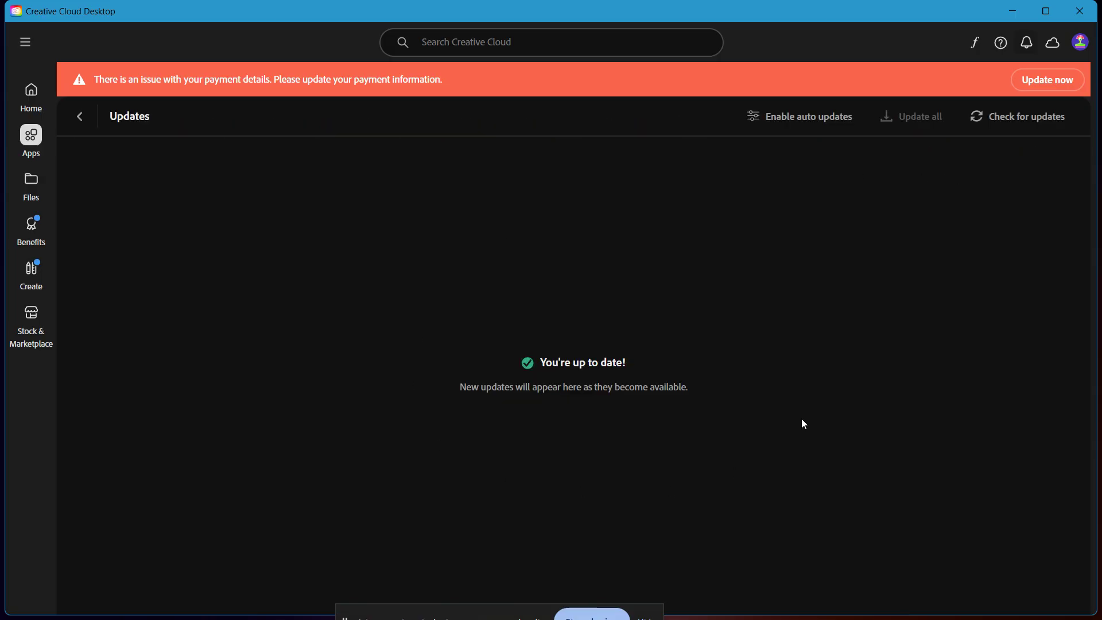
pyautogui.click(72, 121)
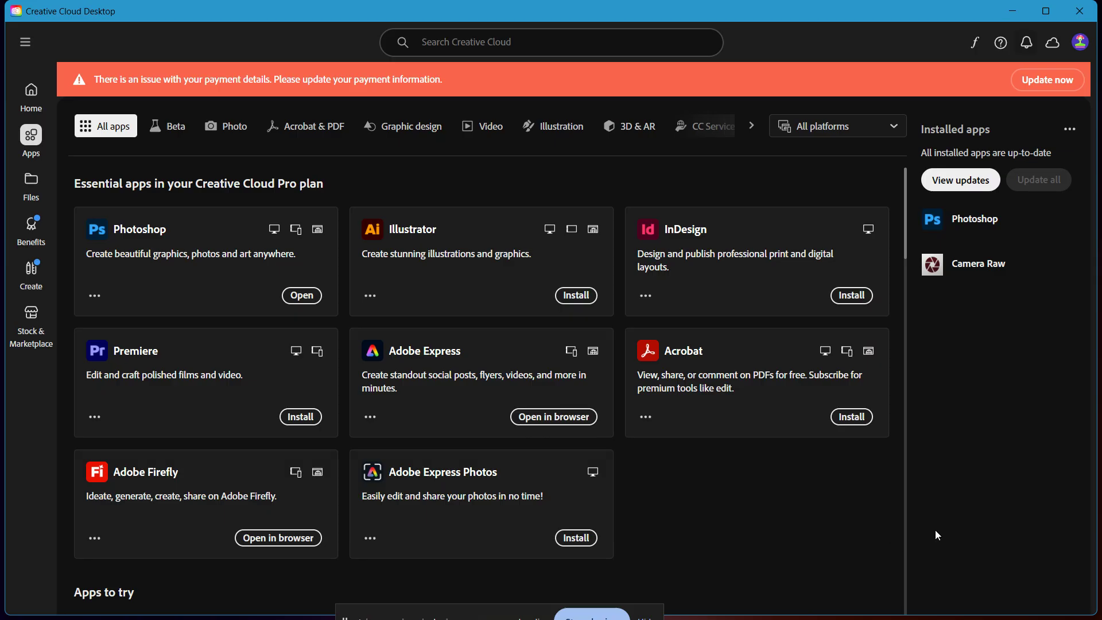
# - Show the desktop and view the hidden system tray icons
pyautogui.press('super+d')
pyautogui.click(975, 603)
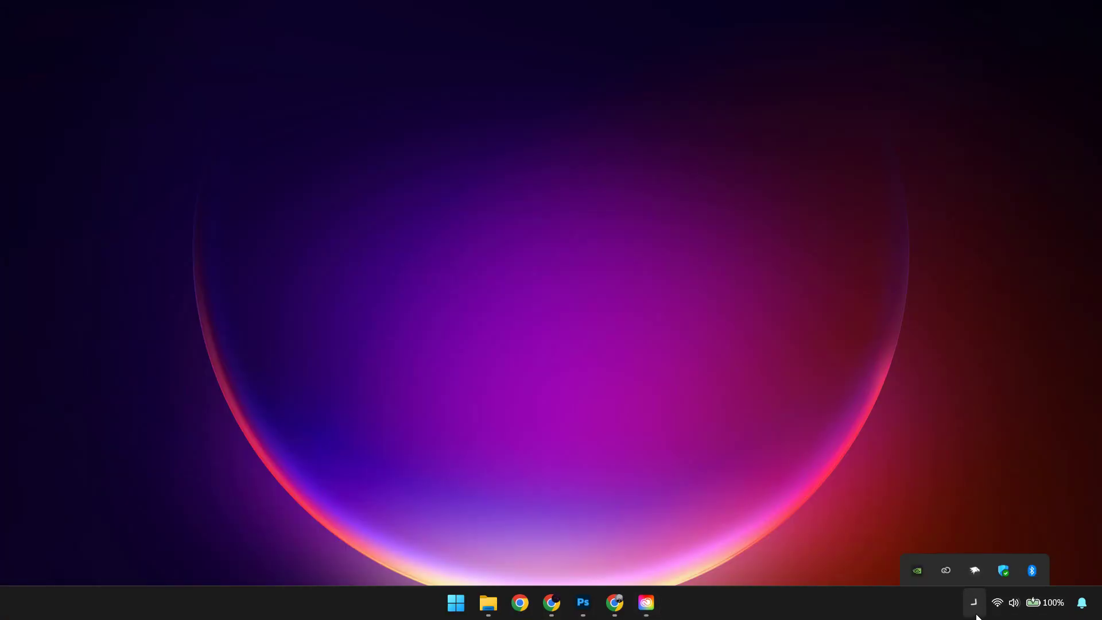
pyautogui.click(975, 603)
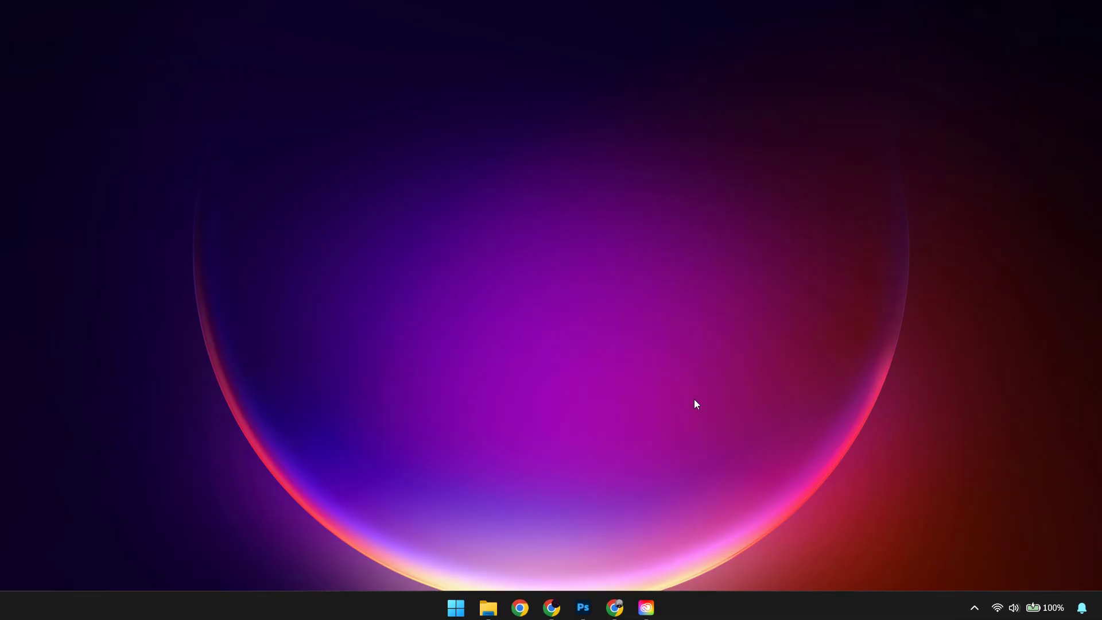
# - Open Task Manager, view the process options for Creative Cloud and Adobe Photoshop 2026, and close Task Manager
pyautogui.hotkey('ctrl', 'shift', 'Escape')
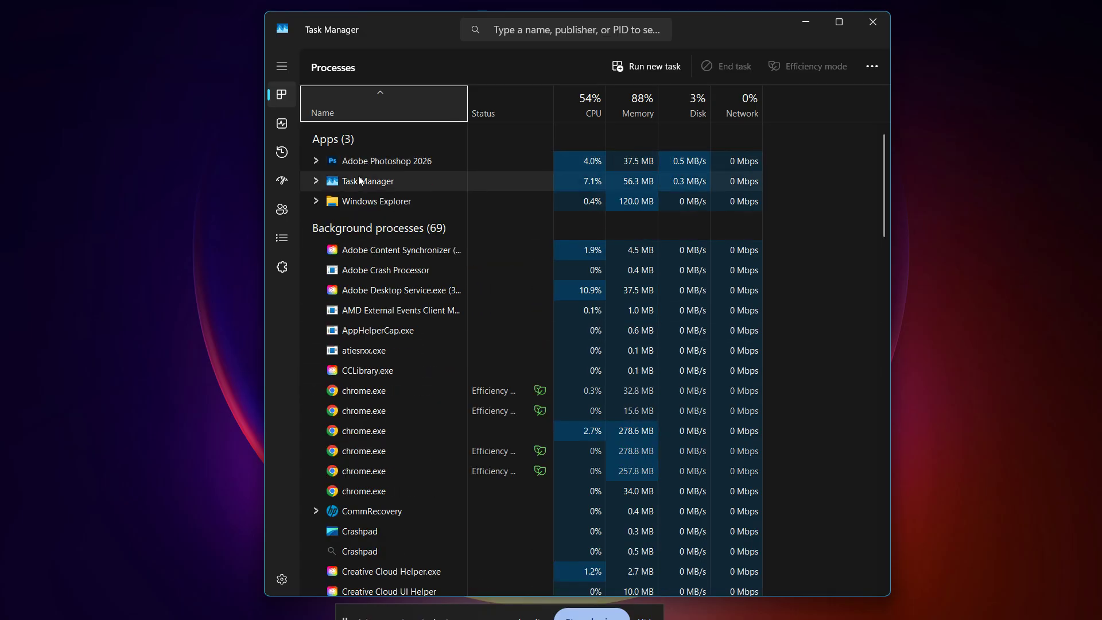
pyautogui.rightClick(377, 185)
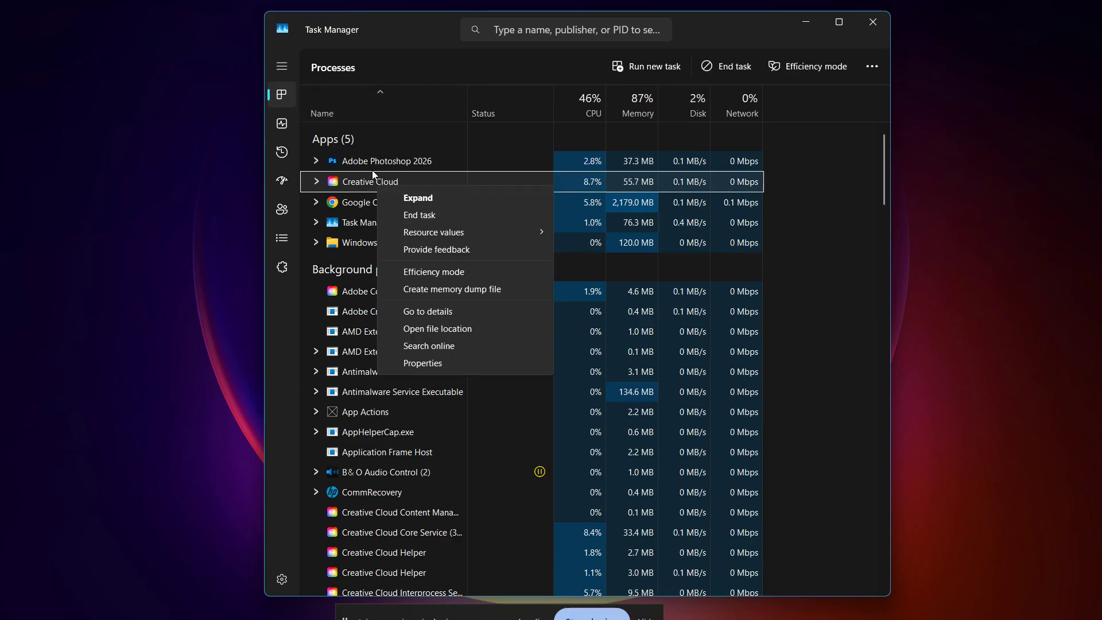
pyautogui.click(367, 163)
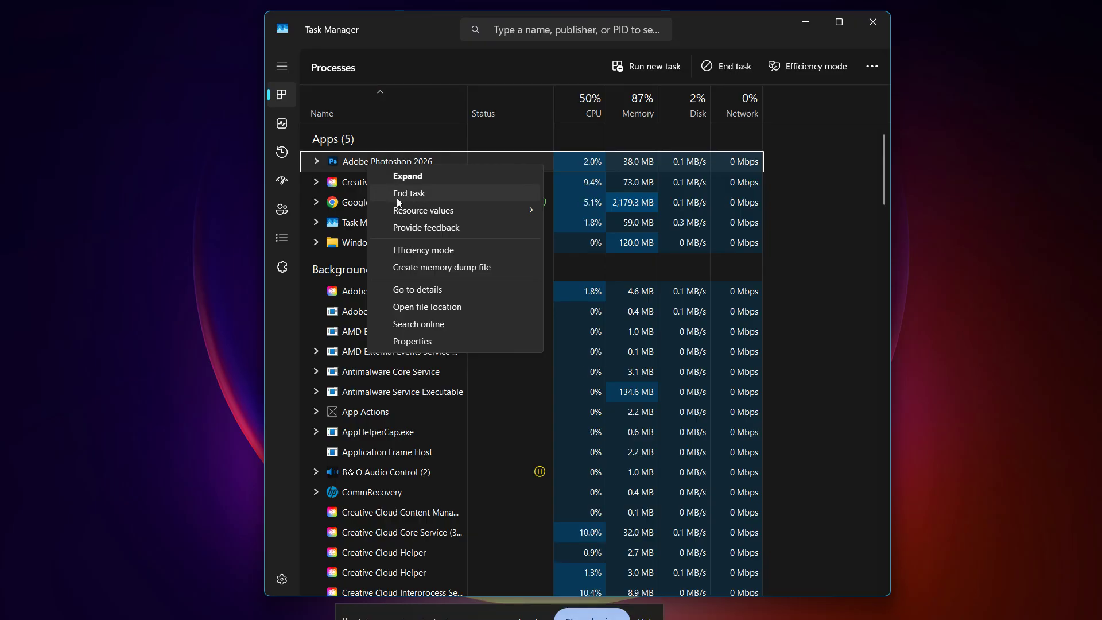
pyautogui.click(938, 137)
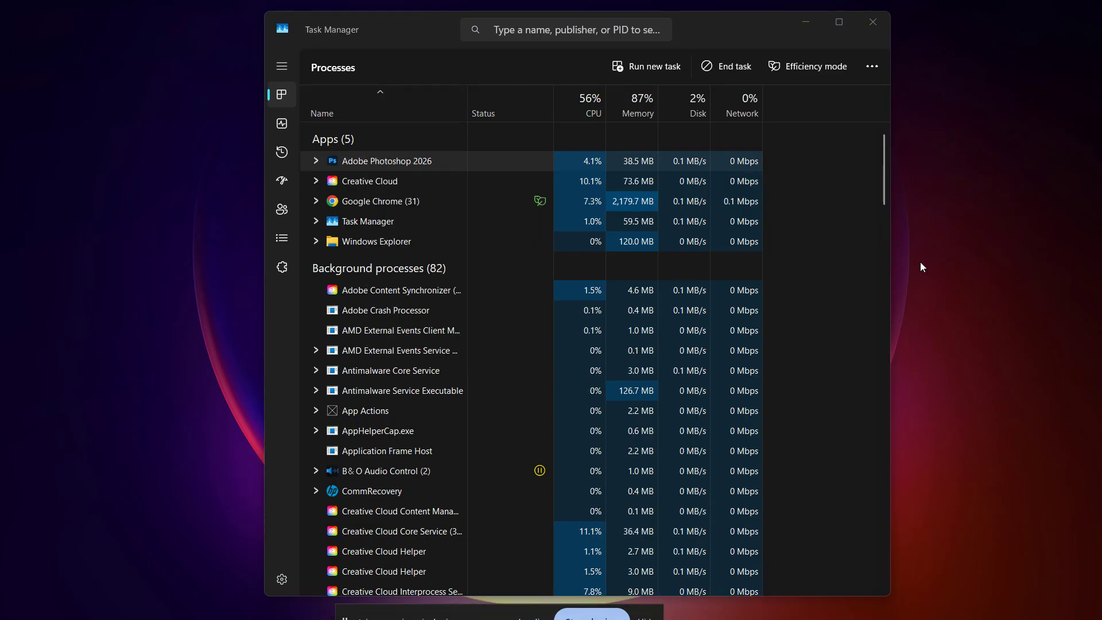
pyautogui.click(645, 618)
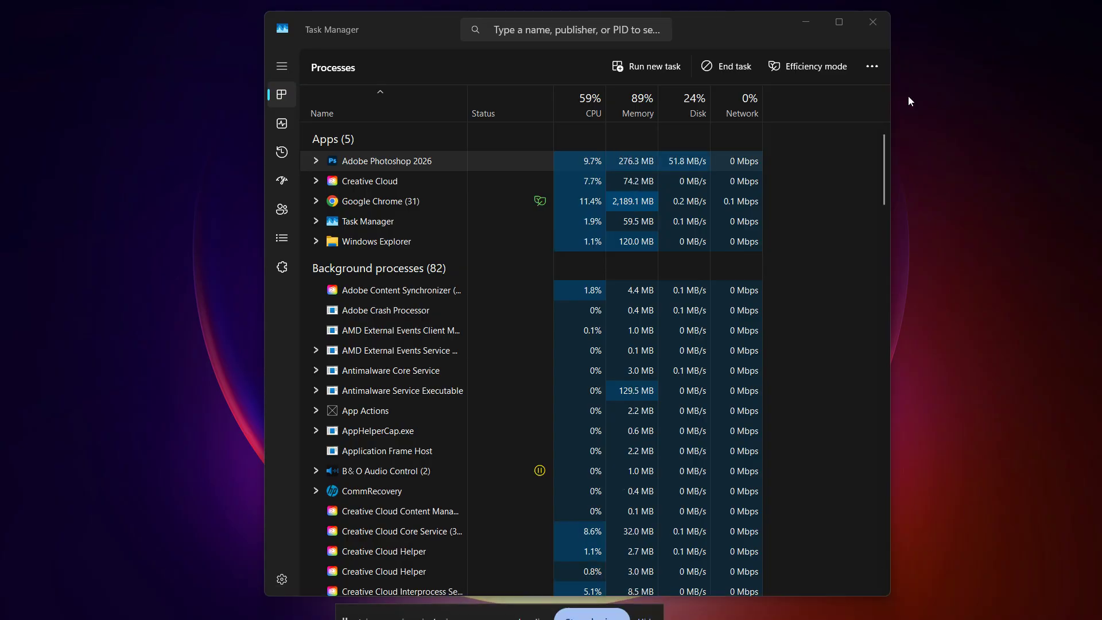
pyautogui.click(873, 22)
# - Open Virus & threat protection in Windows Security, turn off Real-time protection in its settings, and minimize the window
pyautogui.press('super')
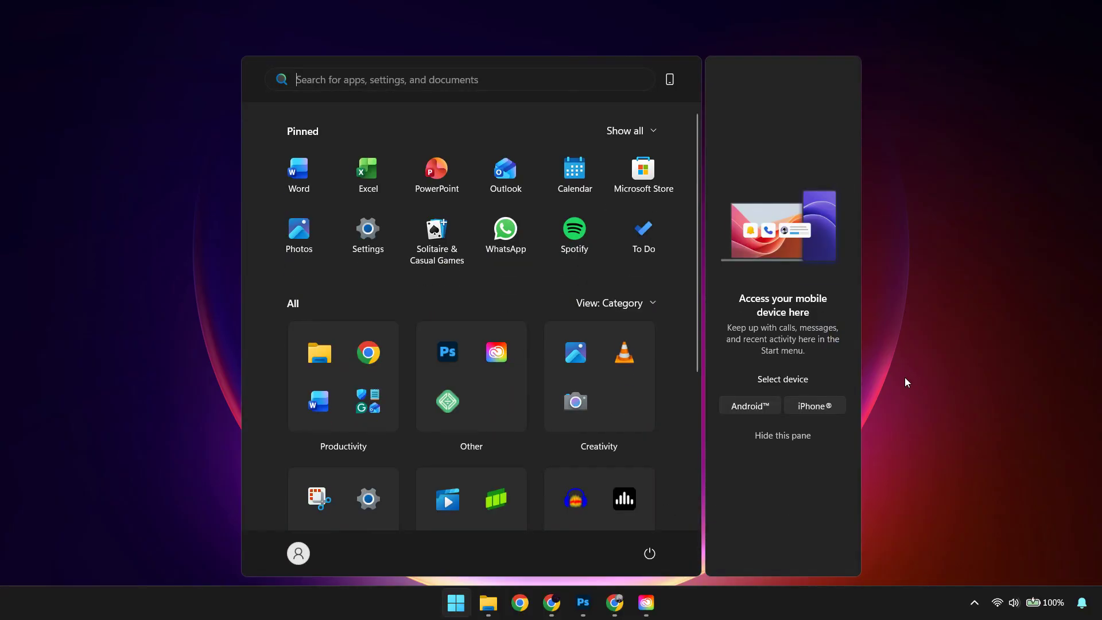
pyautogui.write('virus')
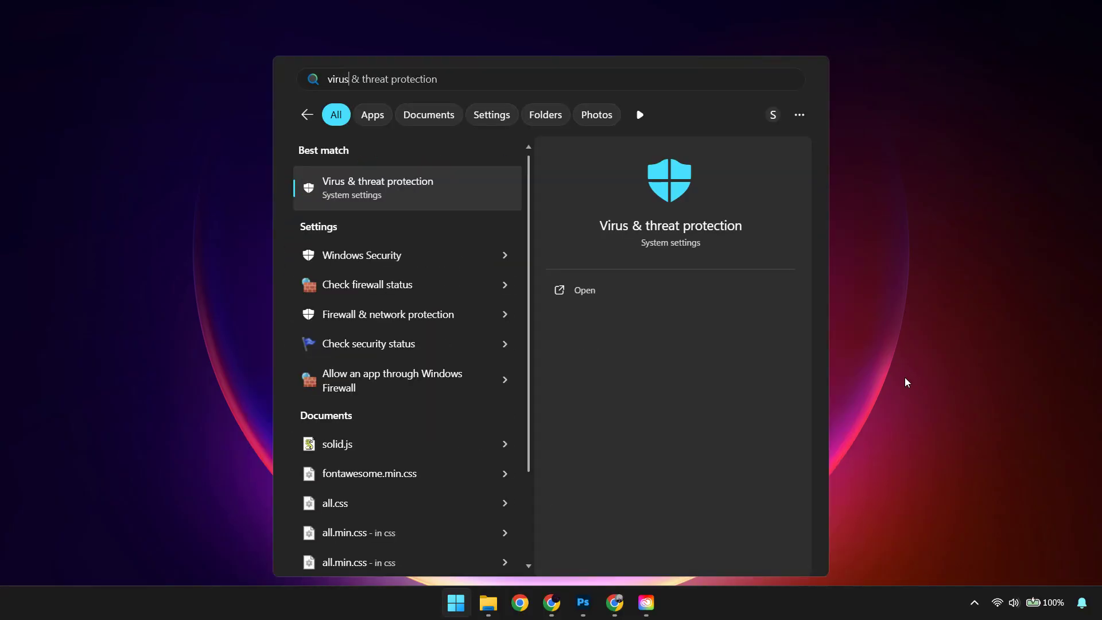
pyautogui.press('Return')
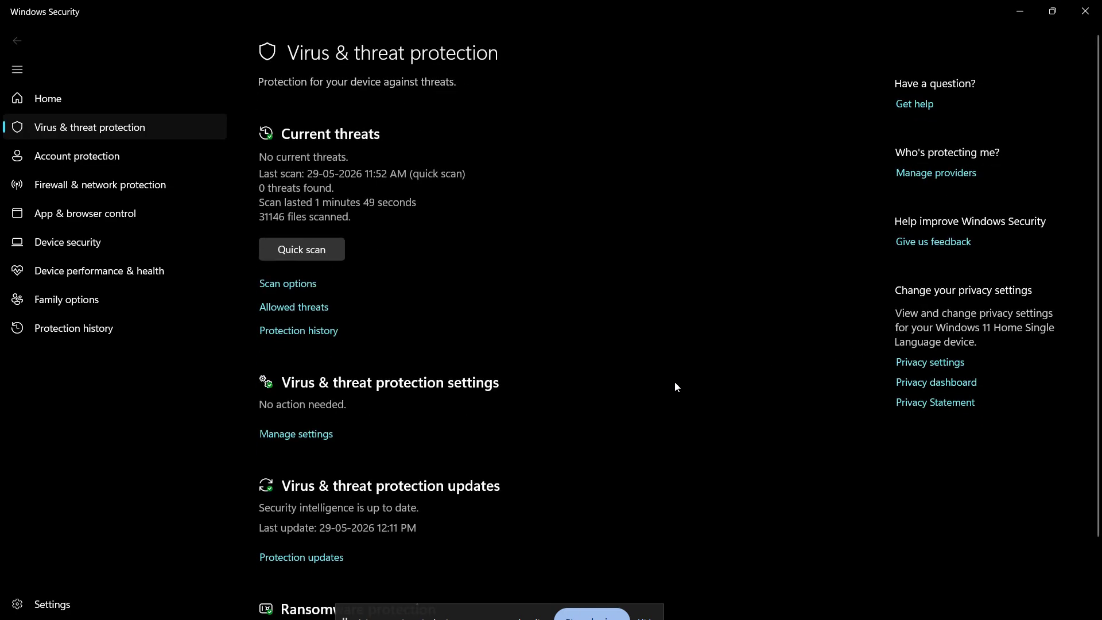
pyautogui.click(293, 433)
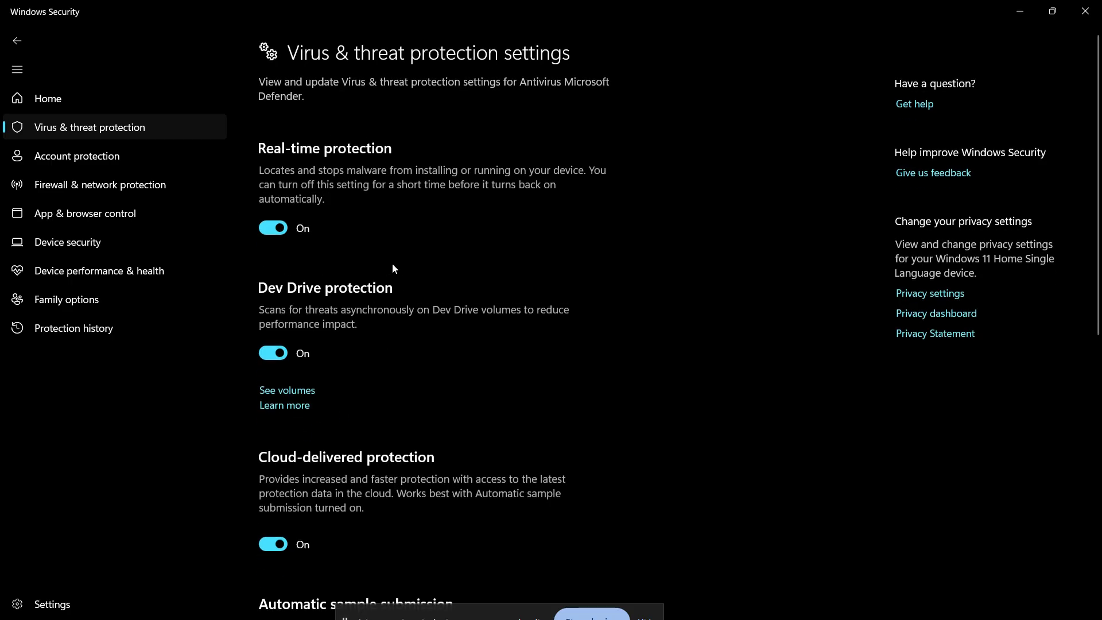
pyautogui.click(276, 229)
pyautogui.click(662, 603)
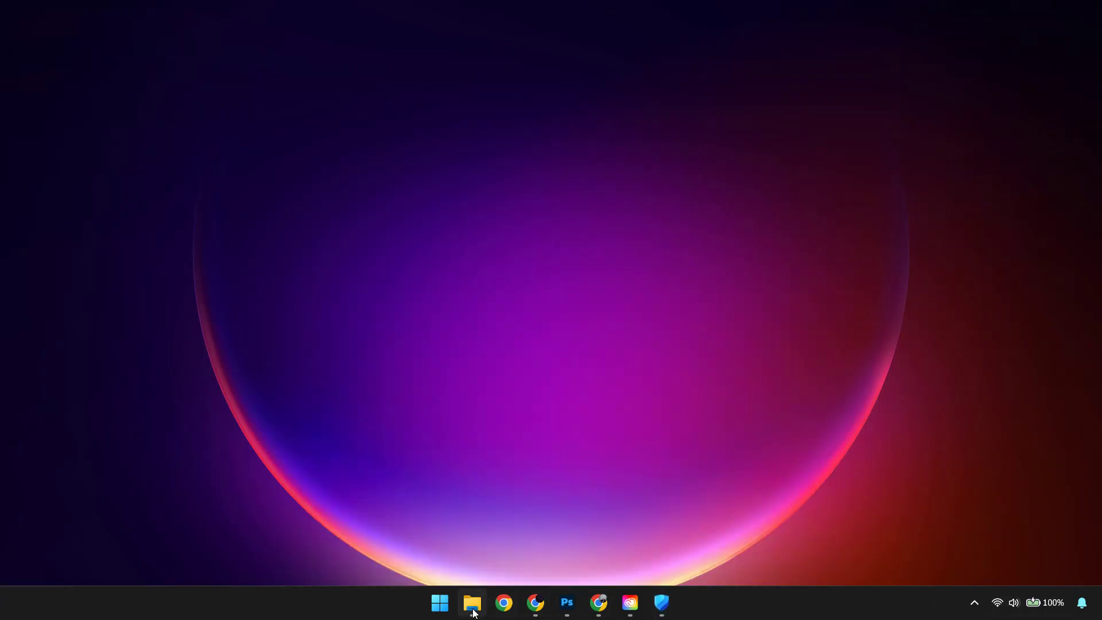
pyautogui.click(473, 613)
pyautogui.click(473, 609)
pyautogui.click(629, 603)
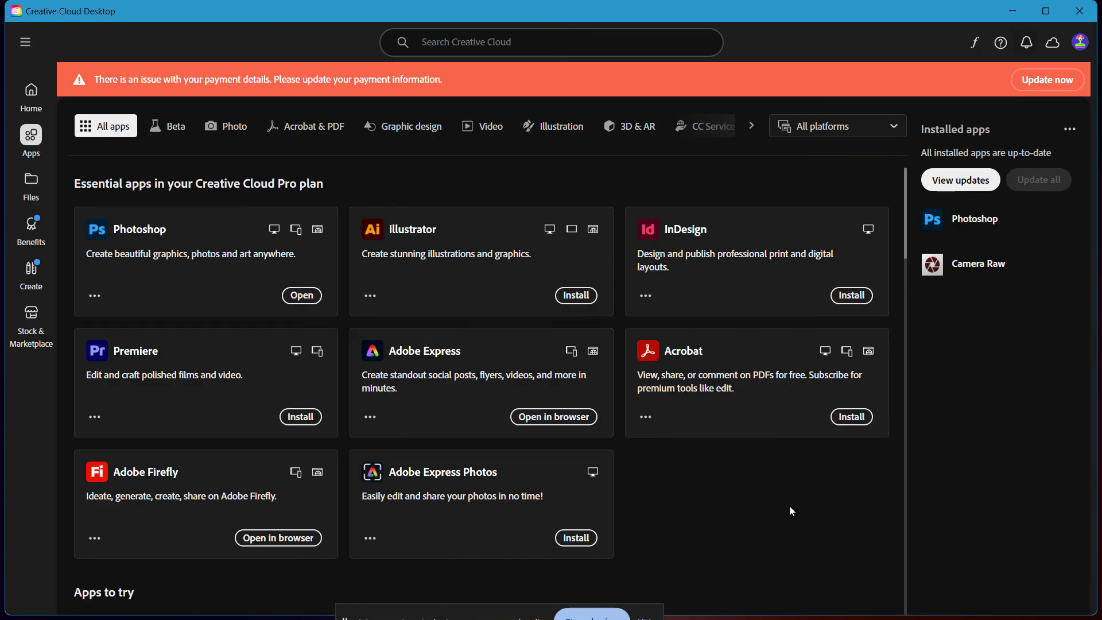
pyautogui.click(1099, 603)
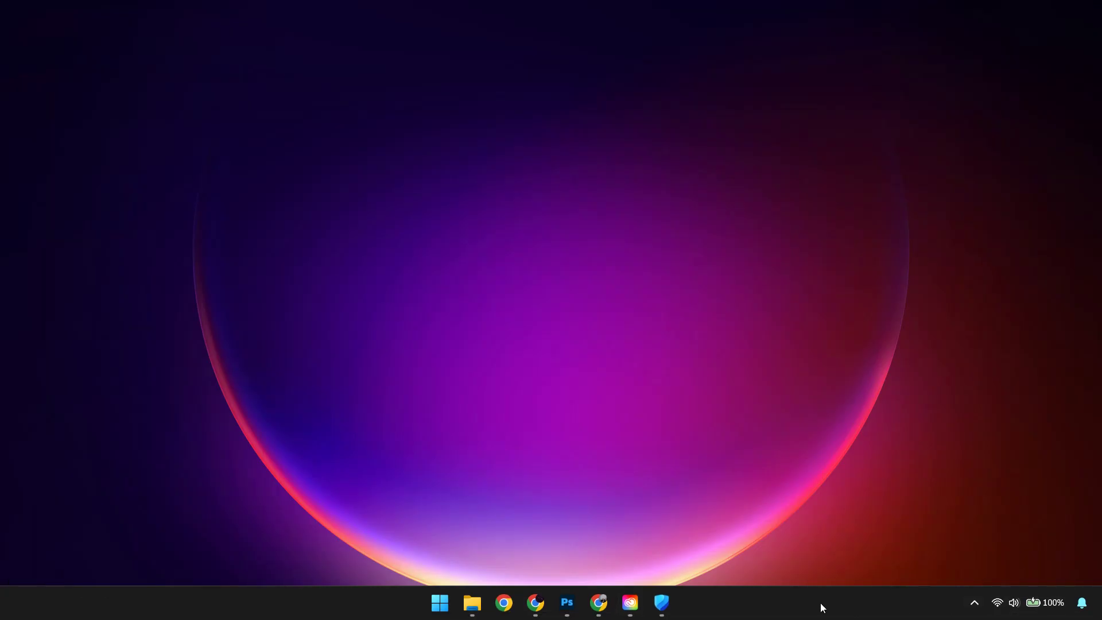
# - Switch to Chrome and examine the Adobe help page's instructions for downloading and running the Creative Cloud Cleaner tool on Windows
pyautogui.click(600, 603)
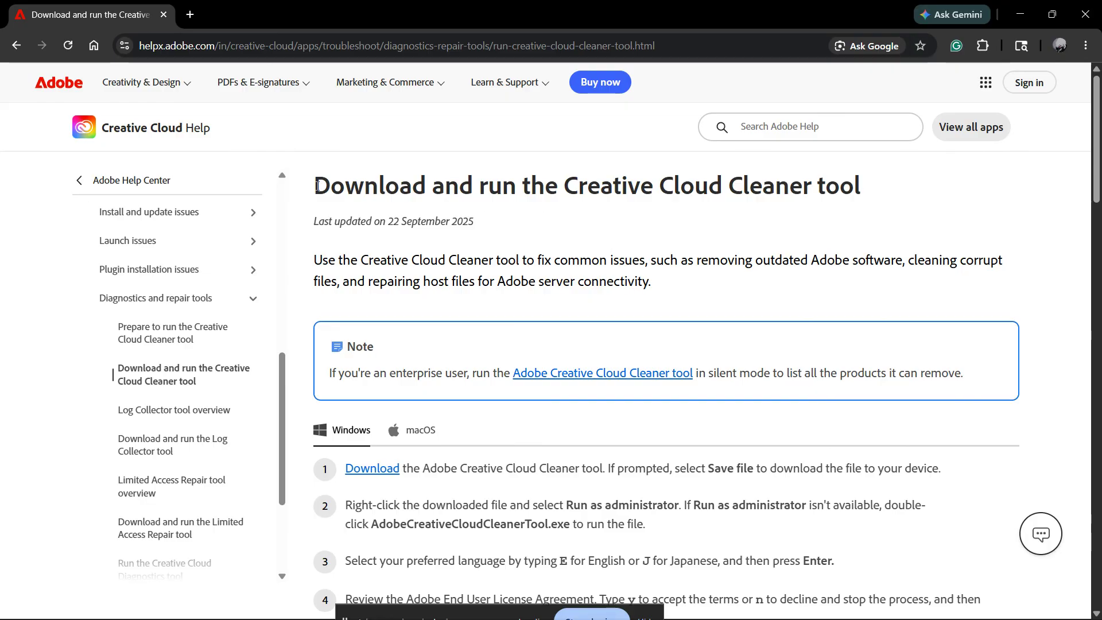
pyautogui.moveTo(311, 190); pyautogui.dragTo(887, 201)
pyautogui.click(841, 249)
pyautogui.scroll(-3, 758, 276)
pyautogui.scroll(-17, 727, 286)
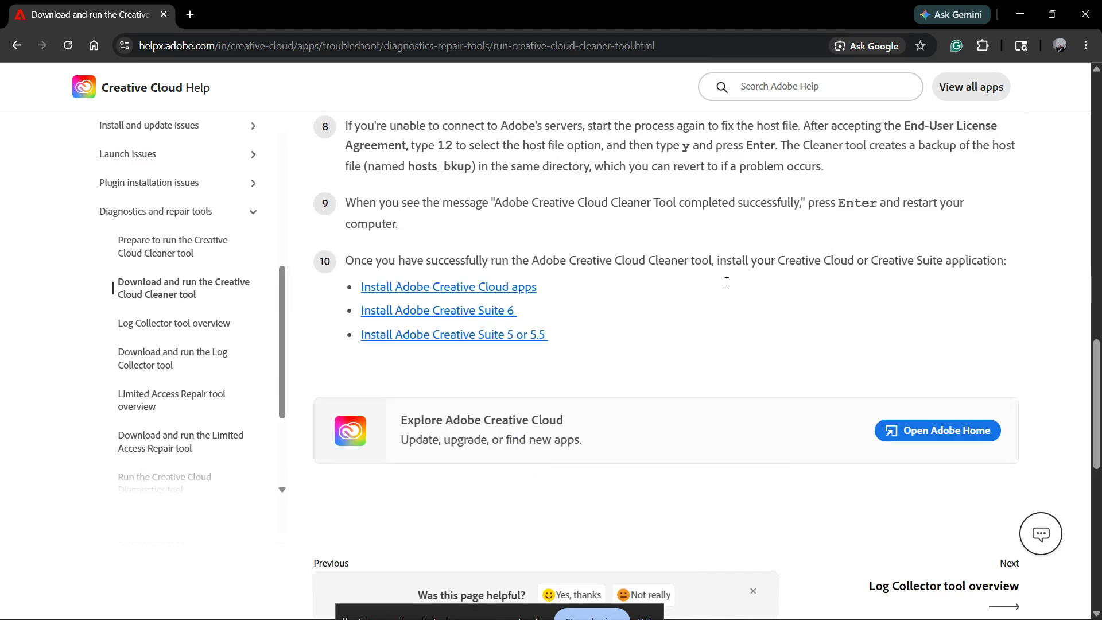
pyautogui.scroll(10, 728, 286)
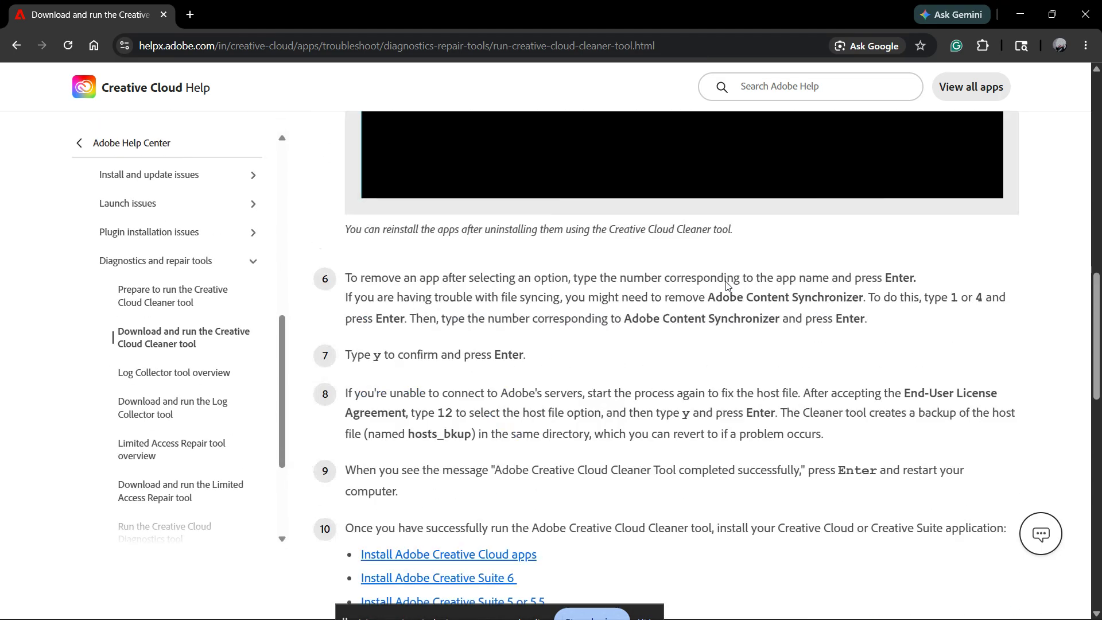
pyautogui.scroll(-2, 726, 285)
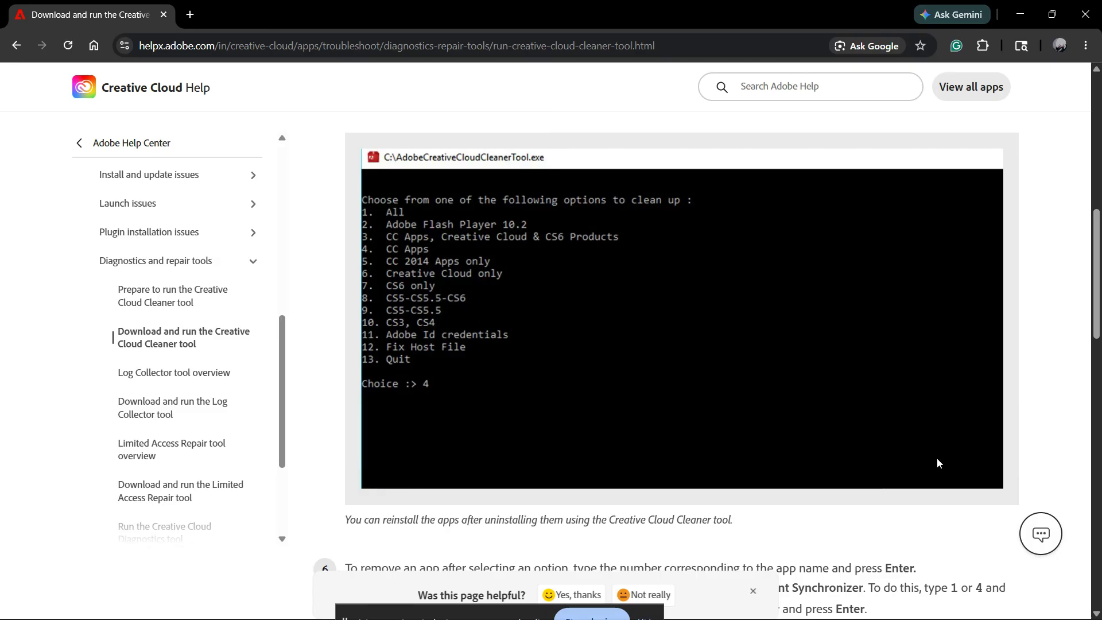
pyautogui.scroll(5, 938, 459)
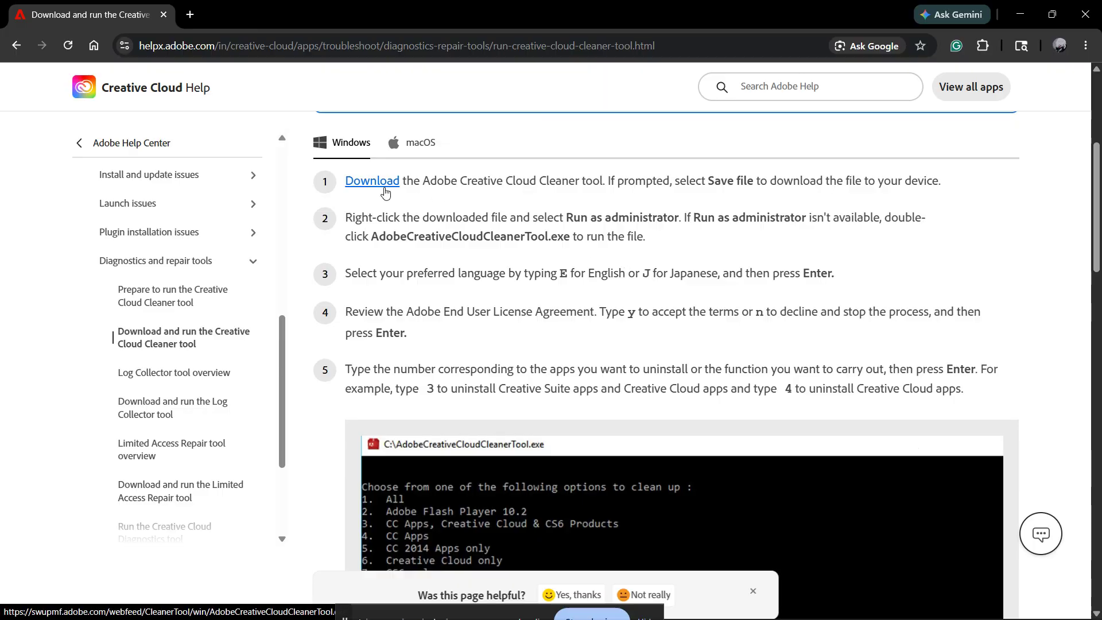
# - Switch to Creative Cloud Desktop
pyautogui.click(637, 603)
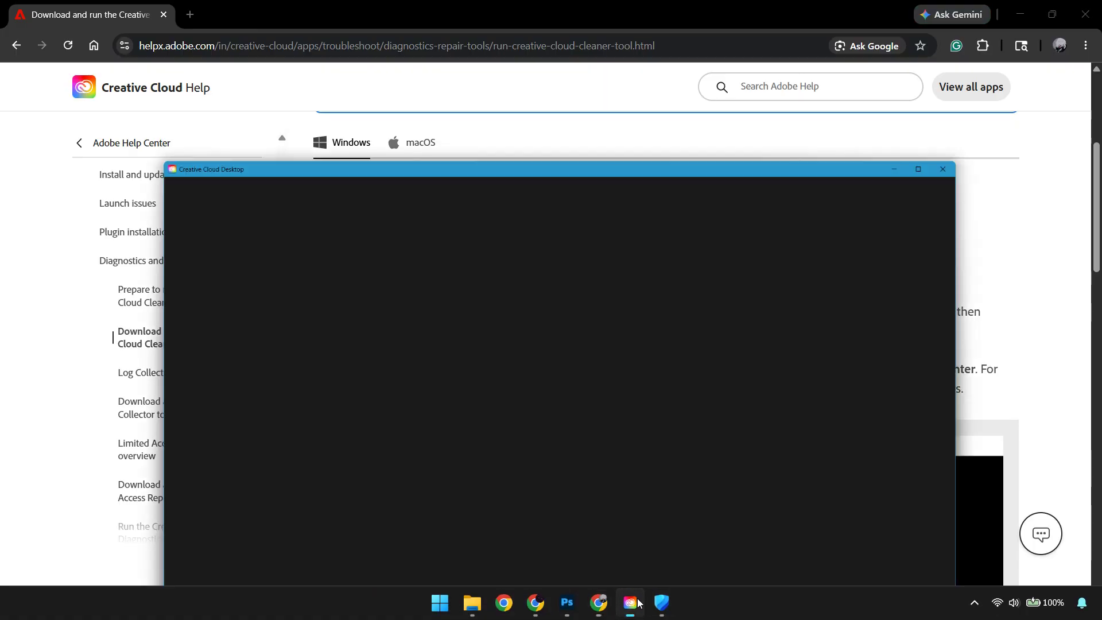